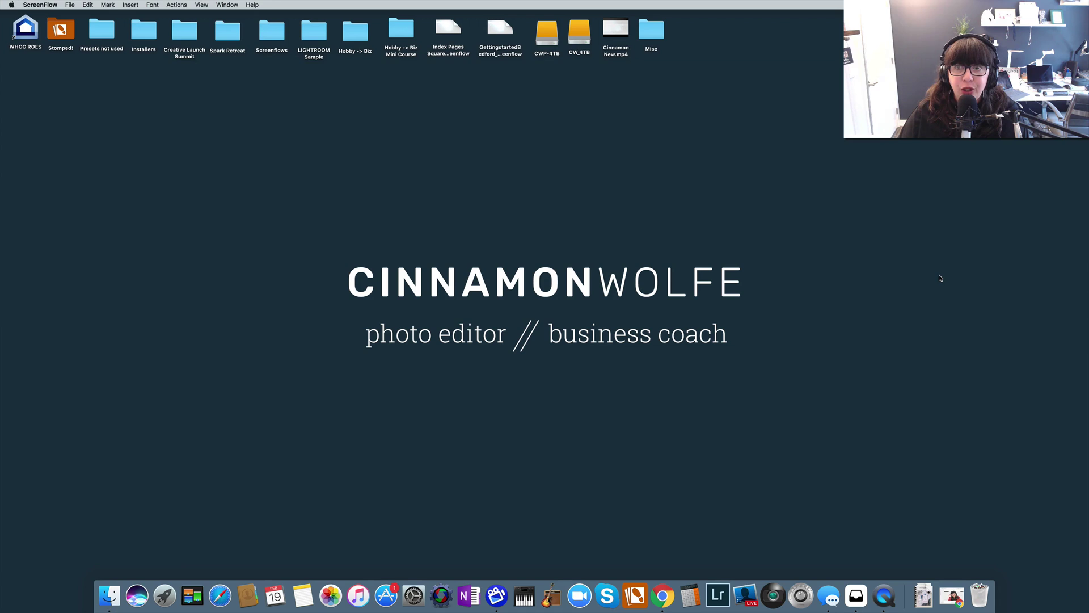
Restore the site editor and open Analytics, showing 8,213 visits in the last 30 days.
click(955, 601)
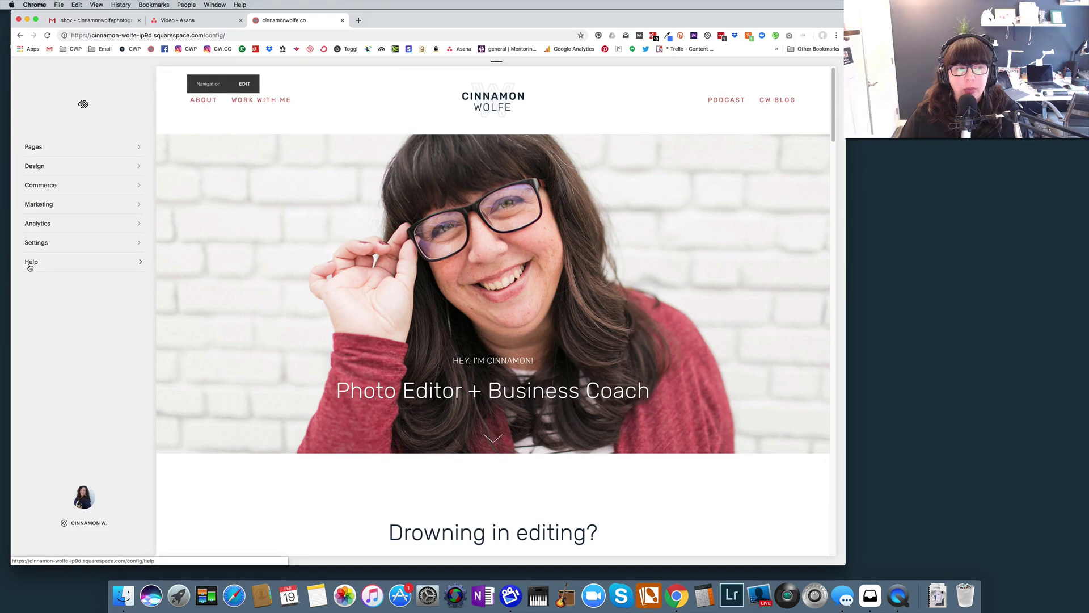
click(38, 224)
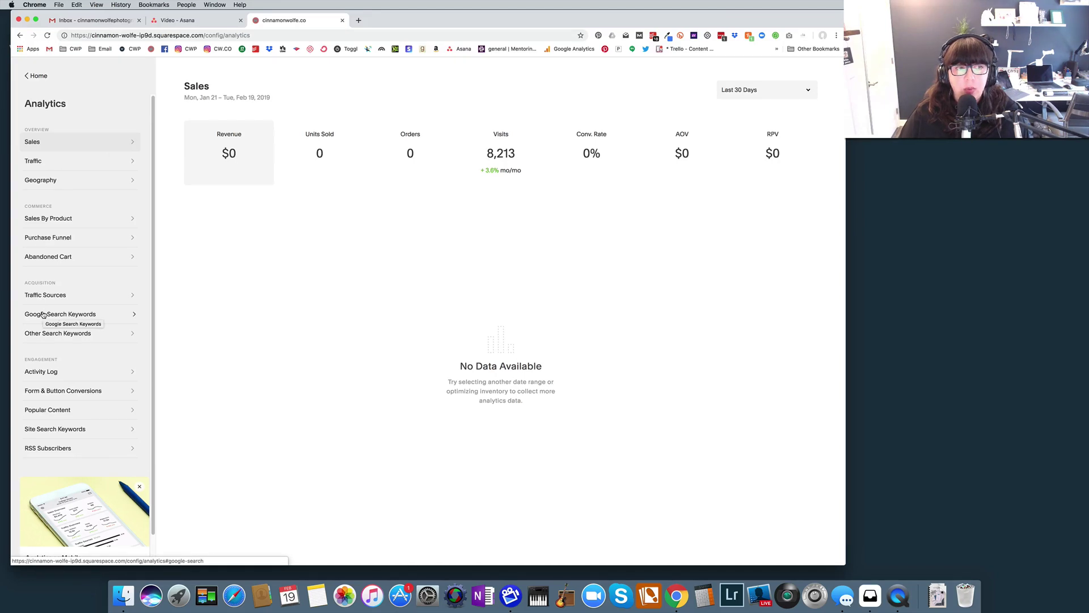
Show the Traffic overview for Year To Date (Jan 1 – Feb 19), with visits charted Weekly.
click(34, 162)
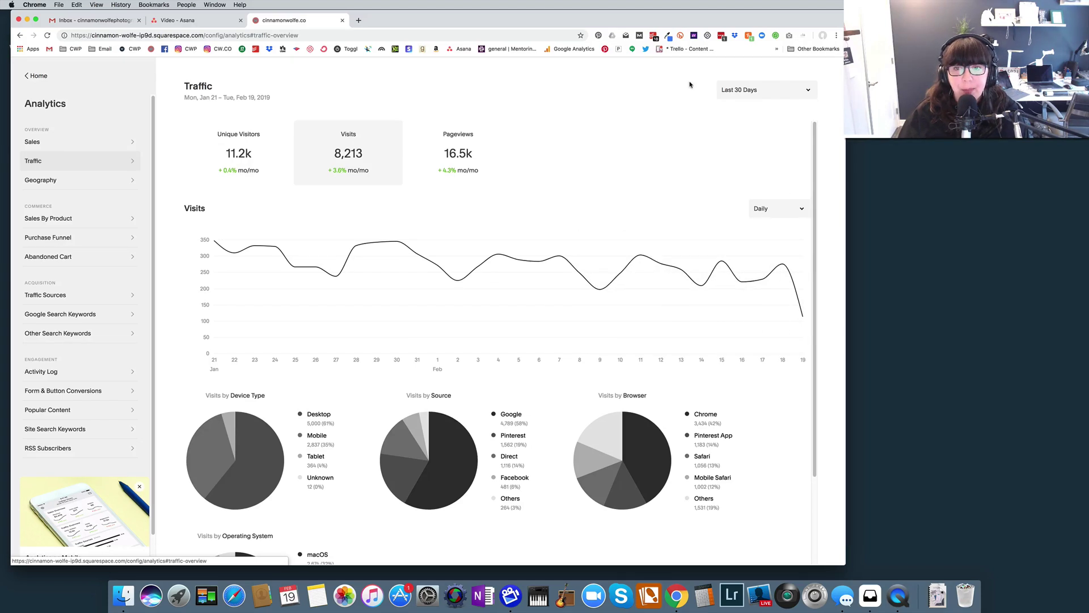
click(763, 90)
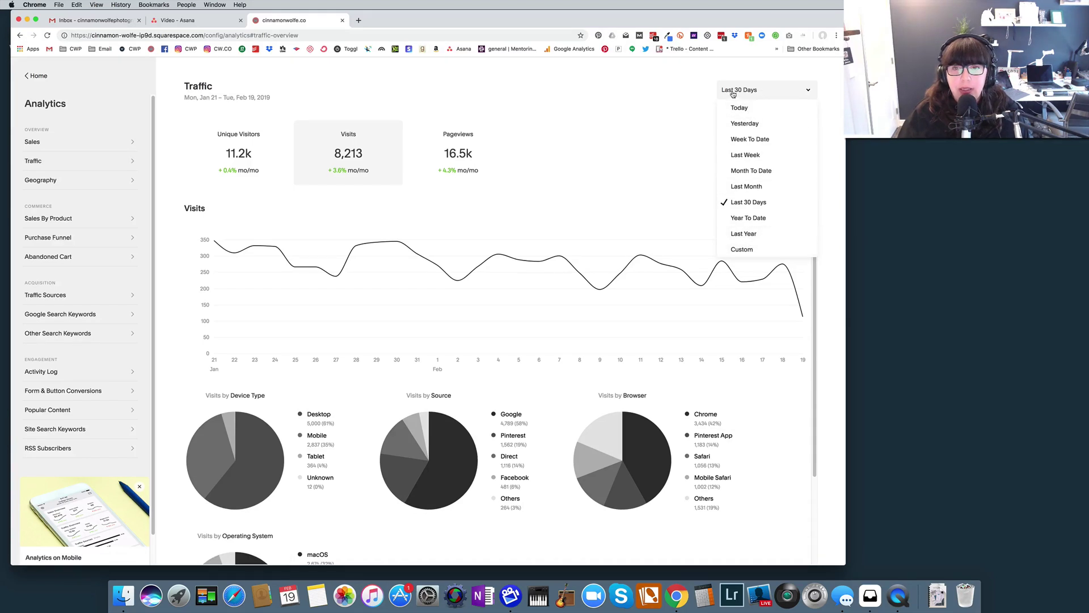
click(750, 218)
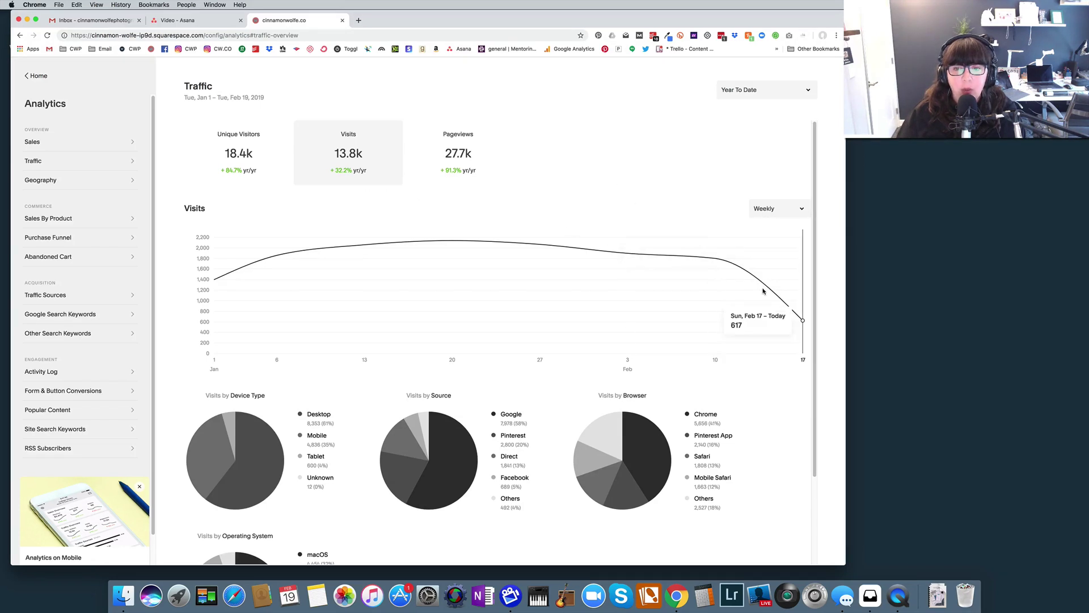
click(778, 95)
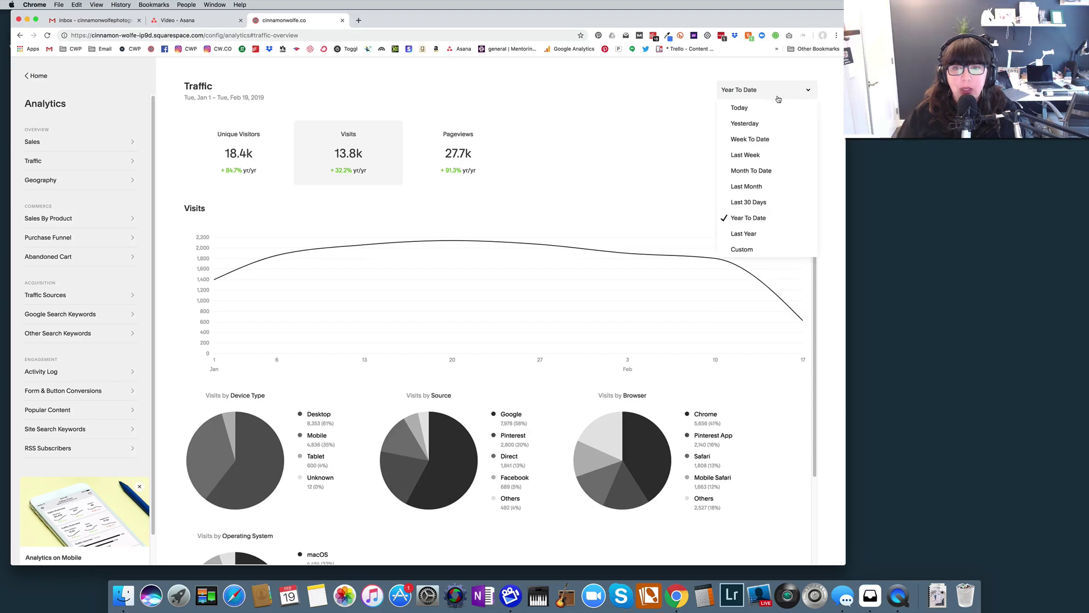
click(755, 206)
click(693, 136)
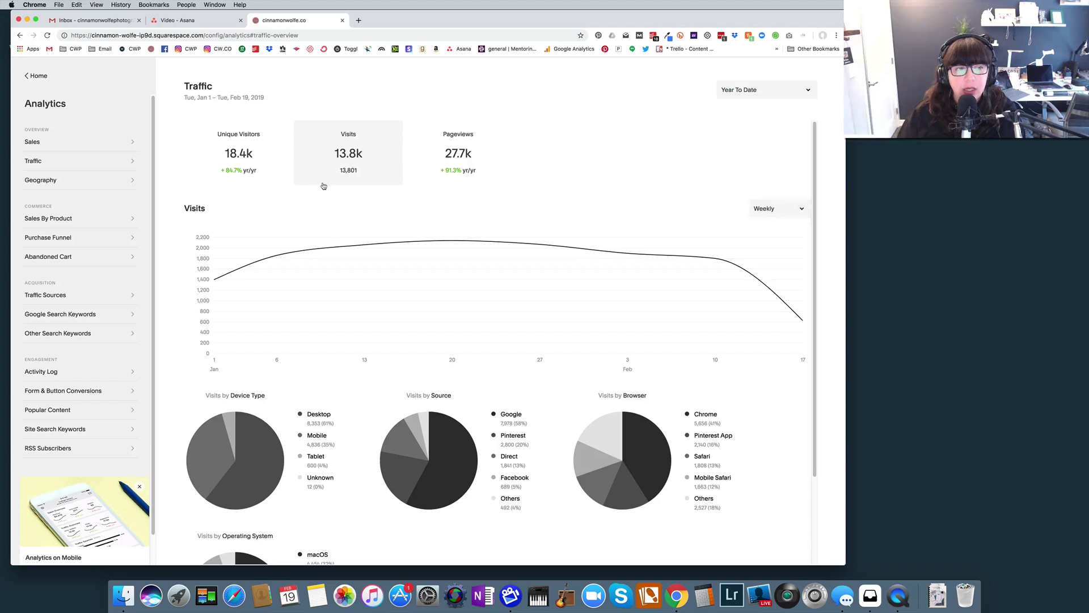
Review the device, source, browser and operating system pie charts, then open the Traffic Sources report.
scroll(410, 210, down, 3)
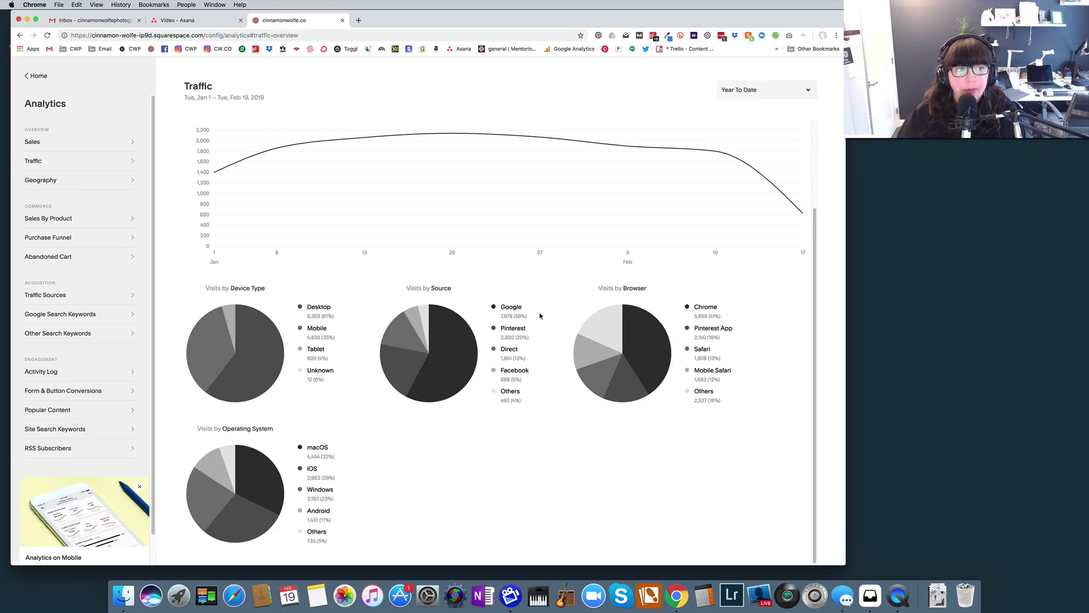
click(60, 295)
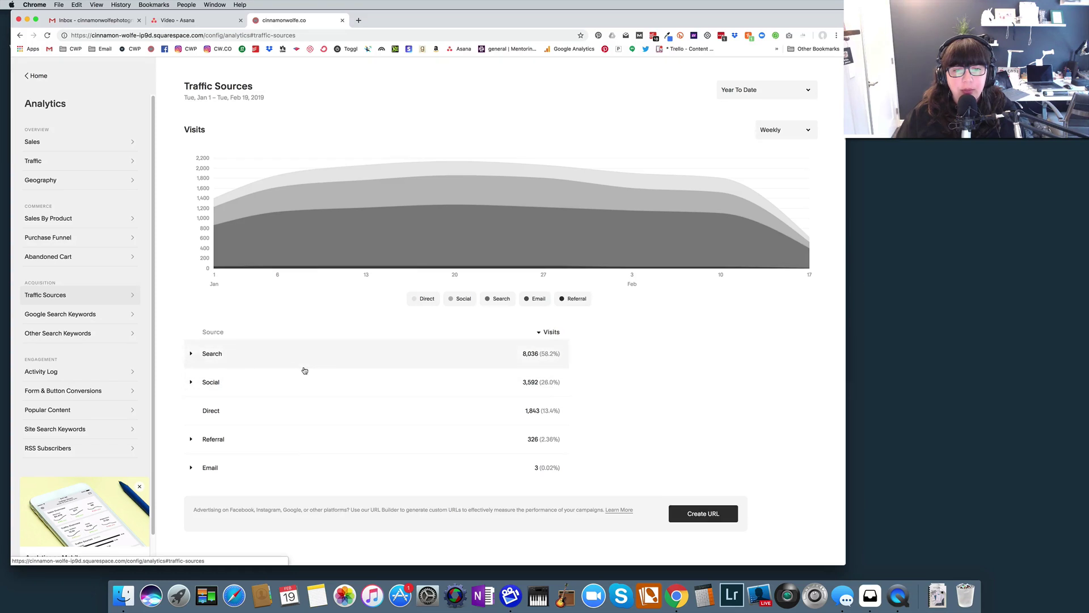
Expand then collapse the Search breakdown, then do the same for the Social breakdown.
click(192, 354)
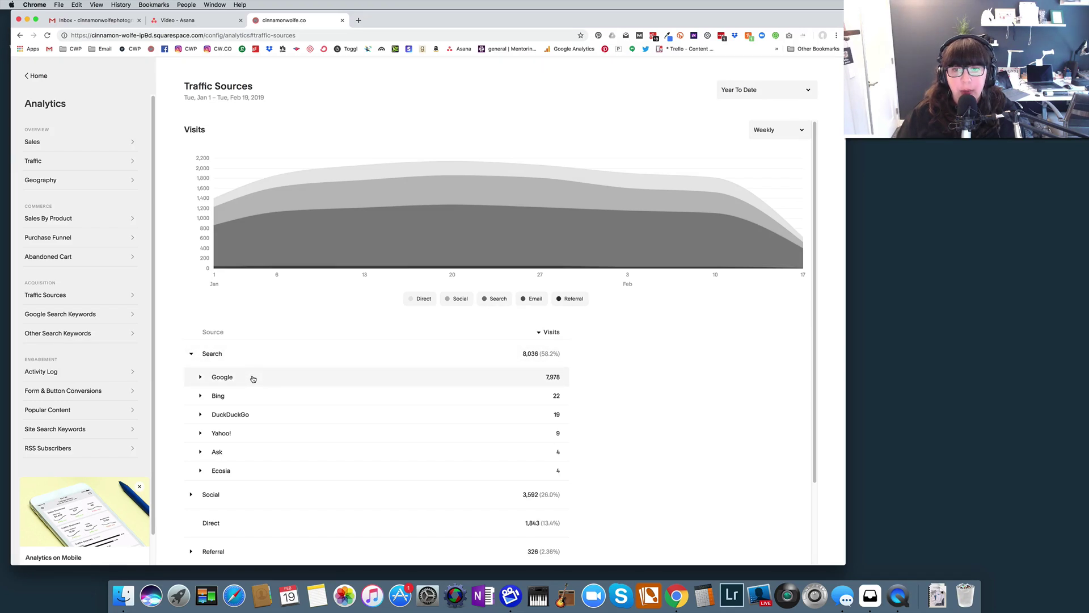
click(192, 354)
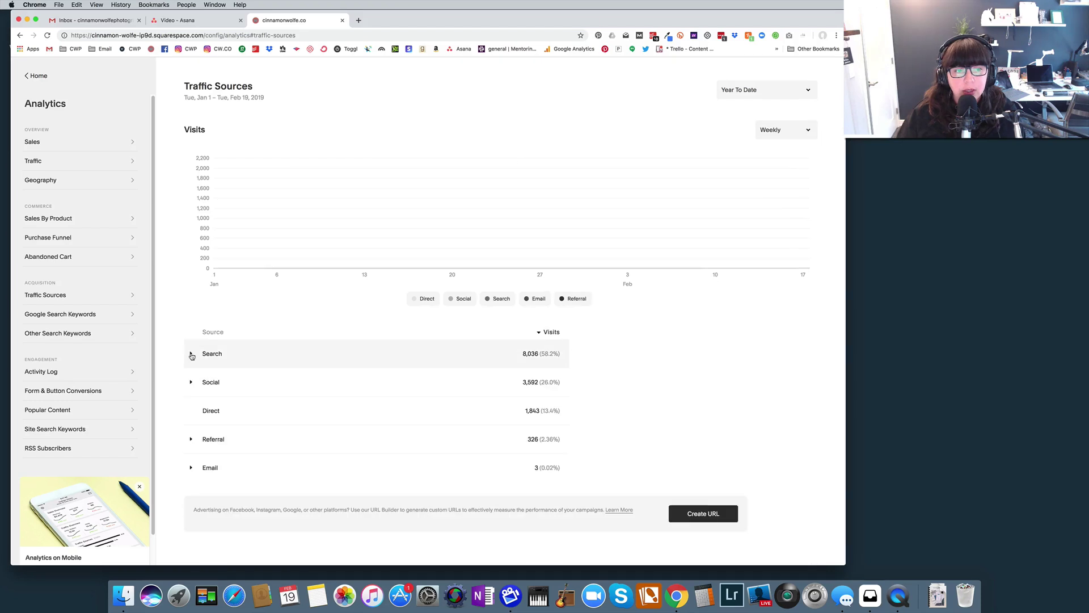
click(191, 382)
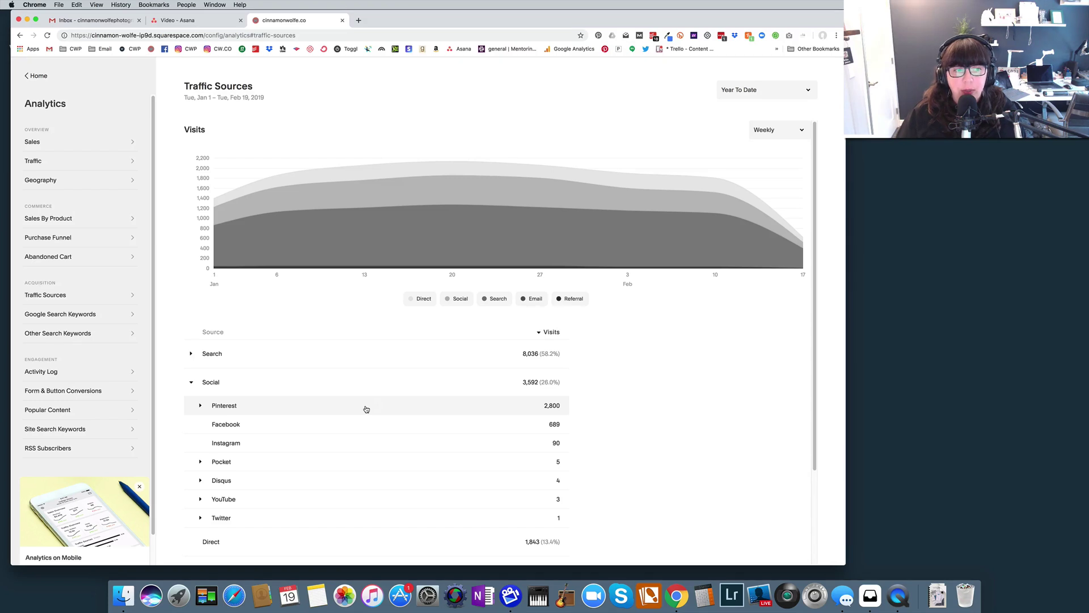
scroll(366, 409, down, 3)
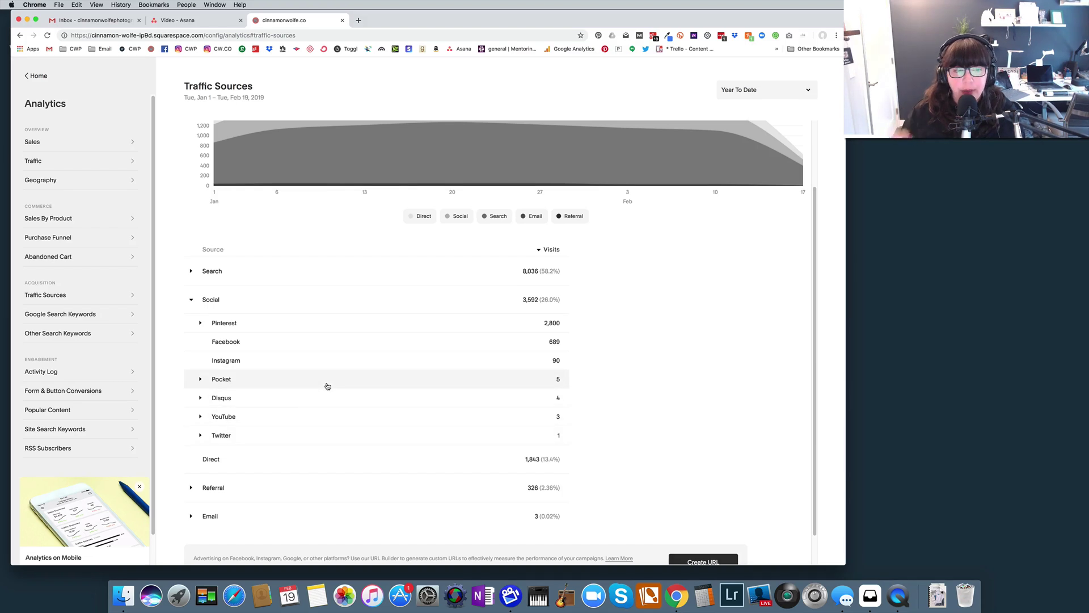
click(190, 301)
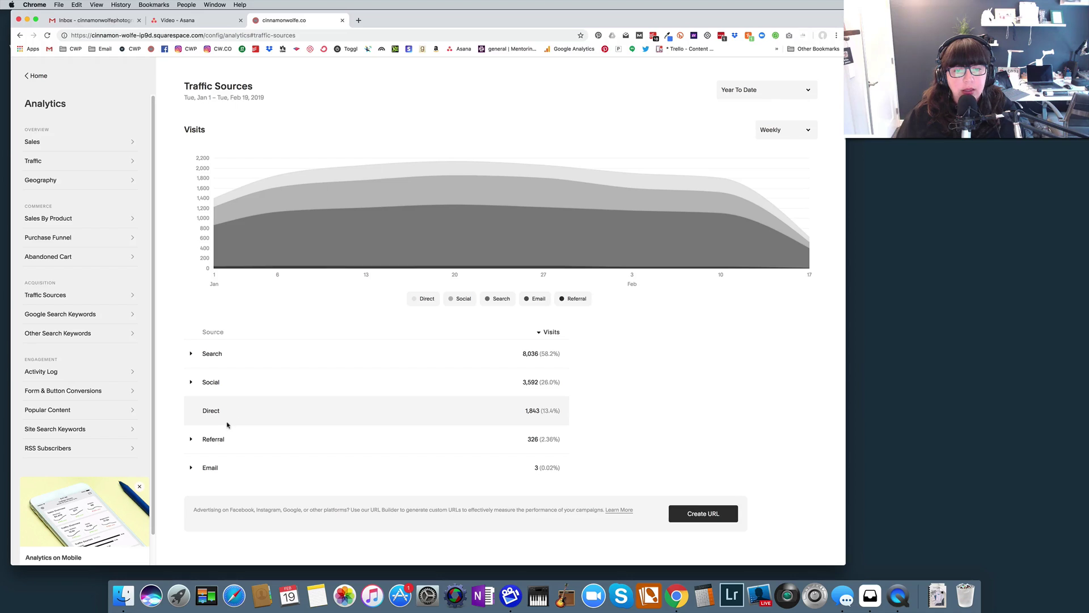
Expand the Referral source and scroll through the list of referring websites.
click(192, 439)
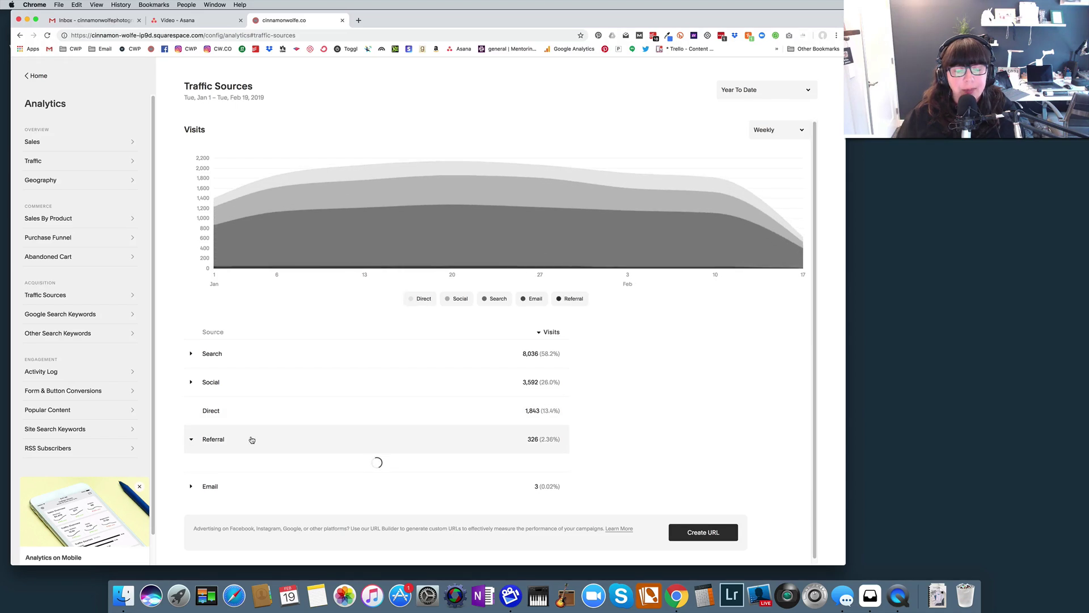
scroll(252, 439, down, 5)
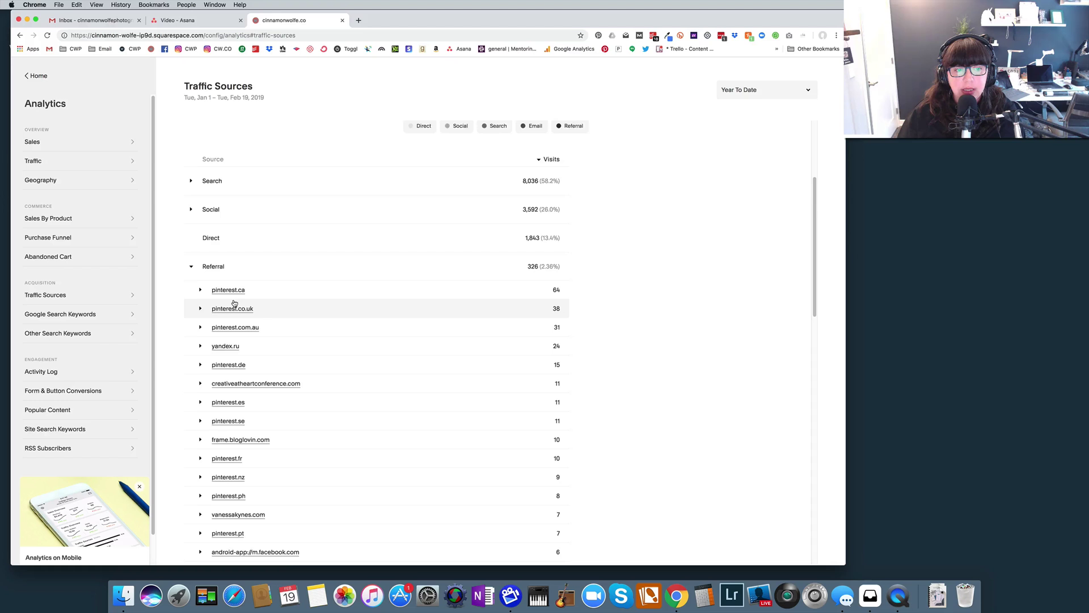
scroll(233, 303, down, 3)
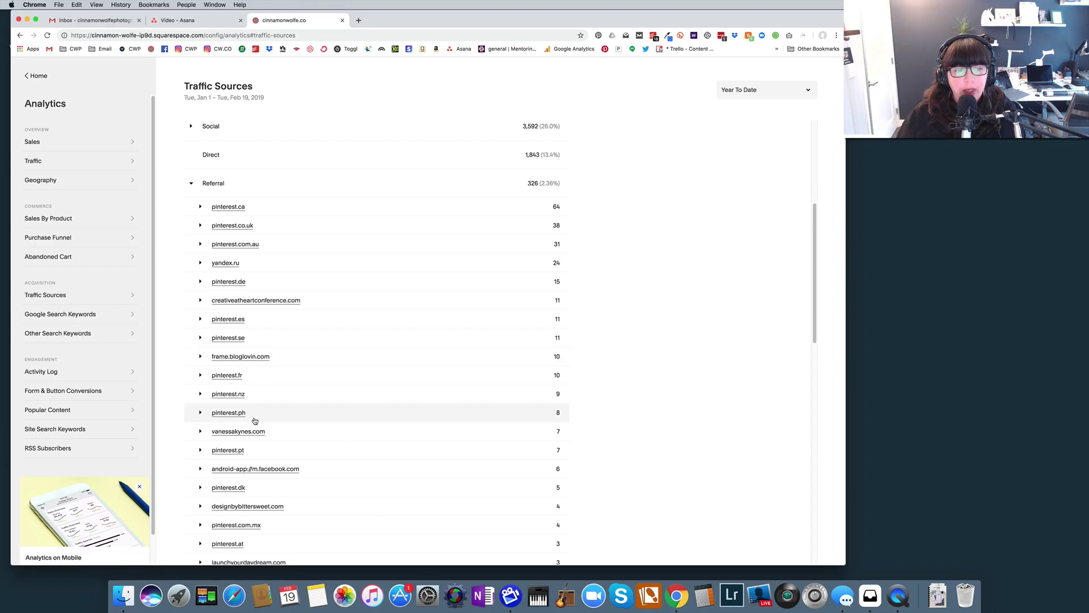
scroll(273, 434, down, 3)
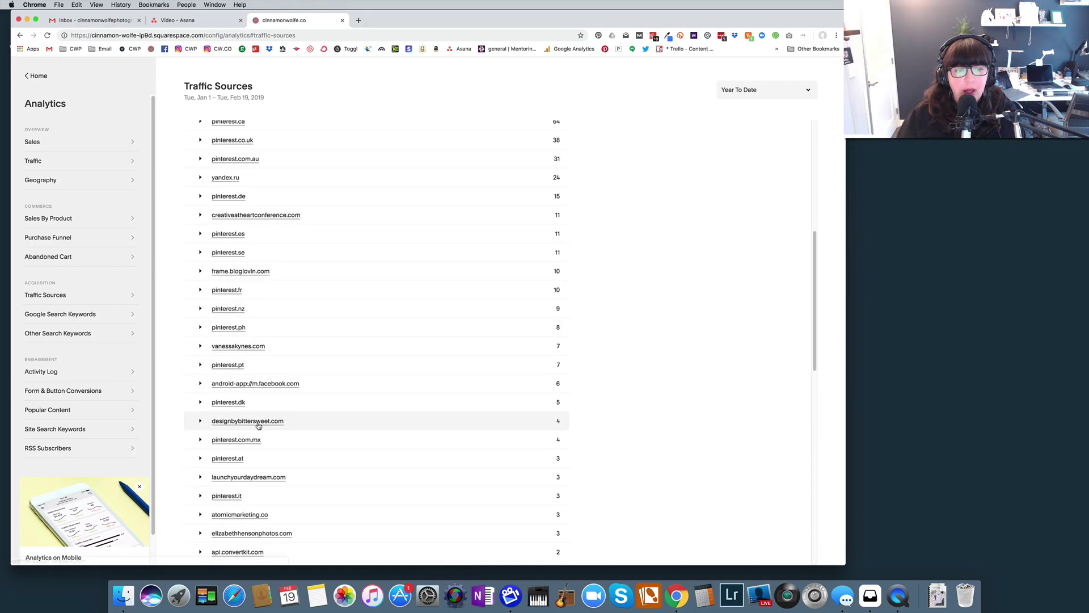
scroll(264, 442, down, 1)
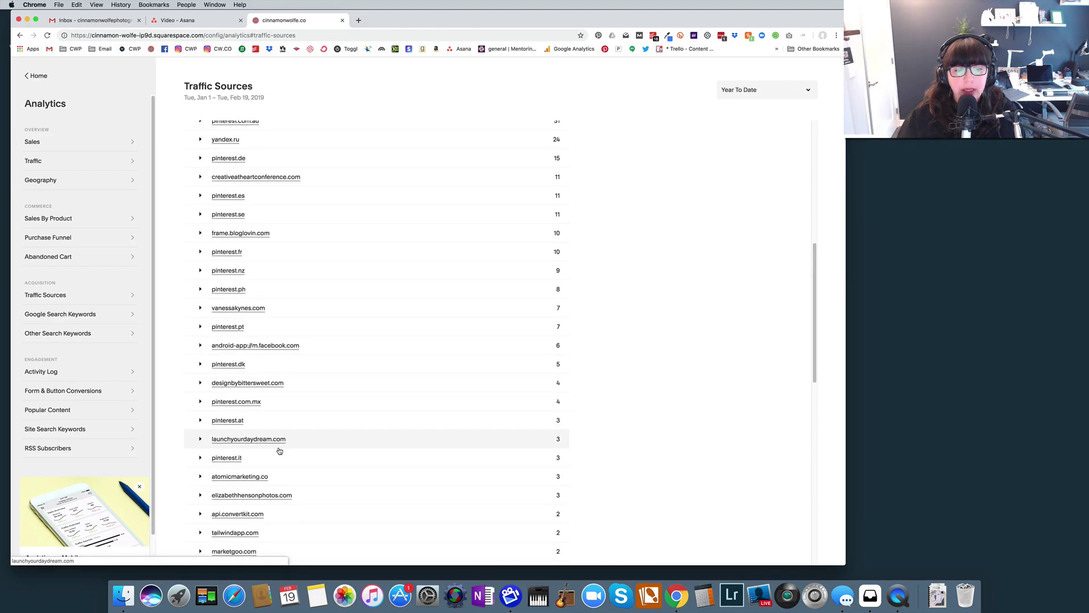
scroll(279, 448, down, 2)
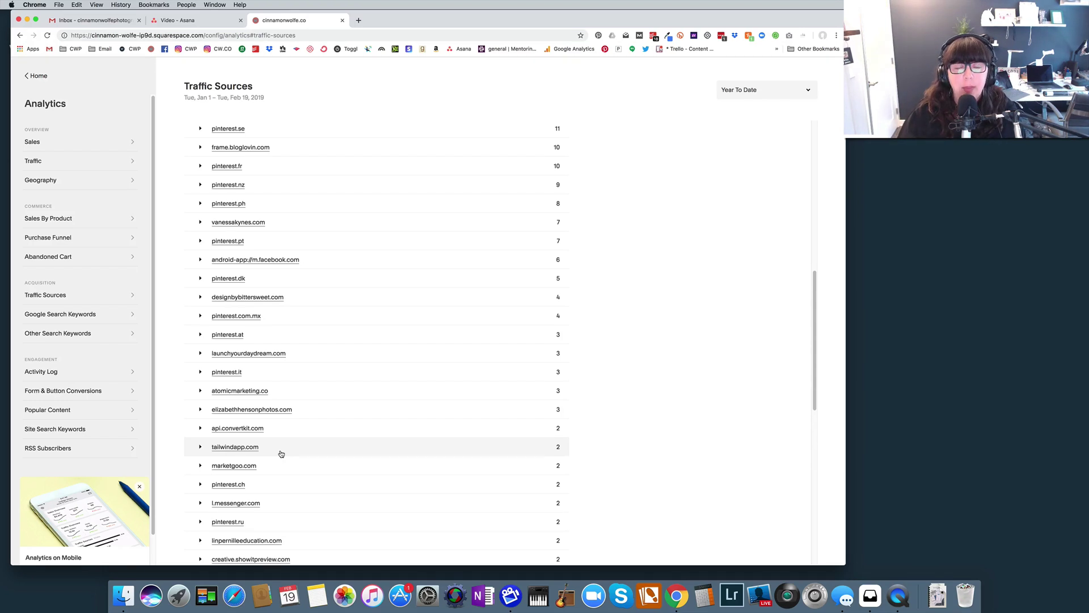
scroll(281, 453, up, 3)
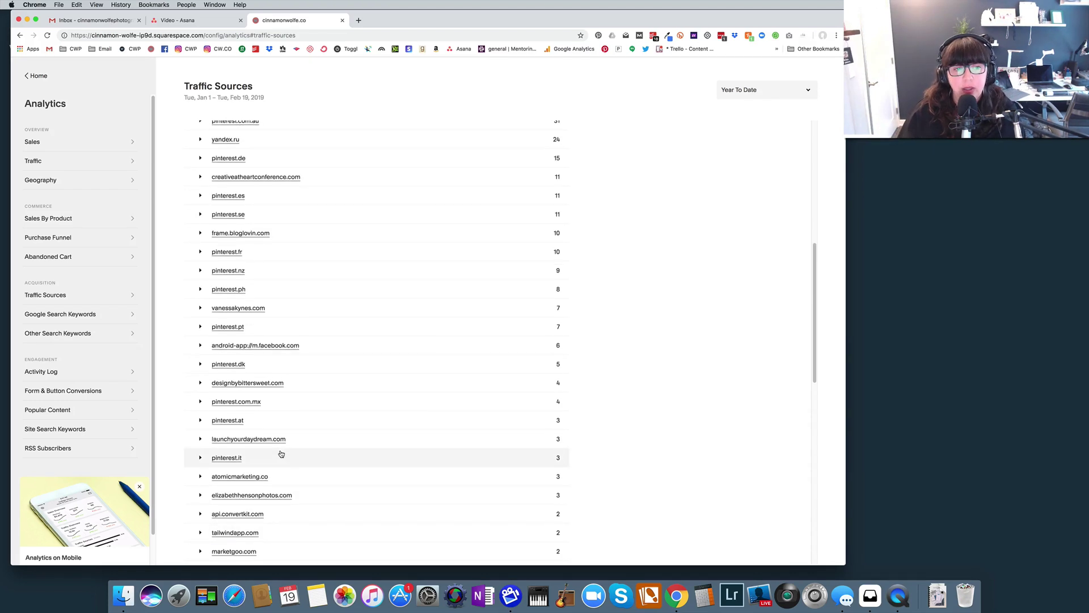
scroll(281, 454, up, 6)
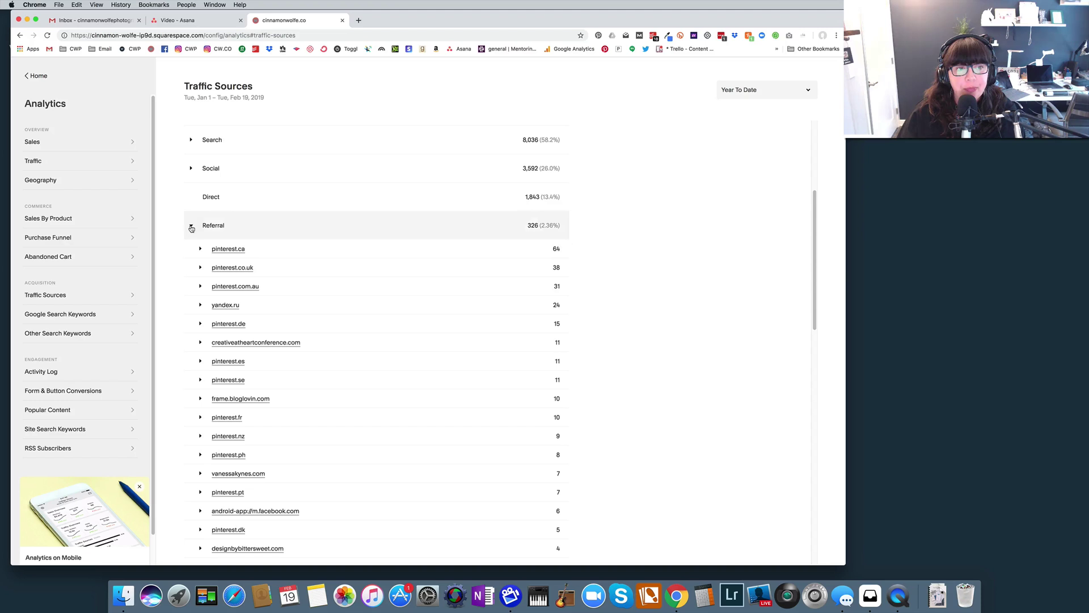
Collapse Referral, check the Email visits (Gmail 2, AOL Mail 1), then collapse Email.
click(191, 227)
click(194, 467)
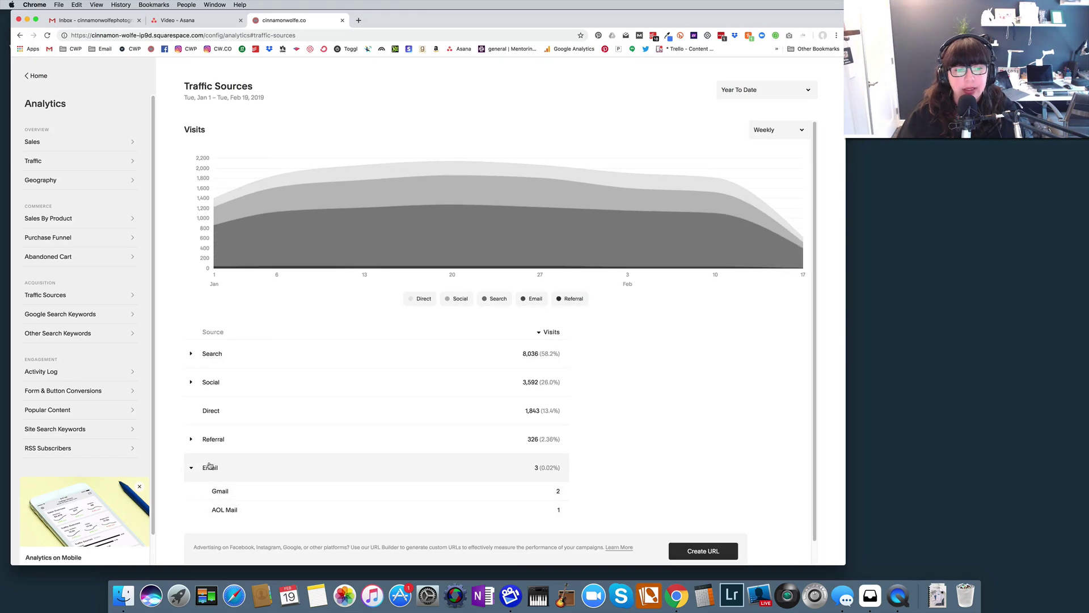
click(191, 468)
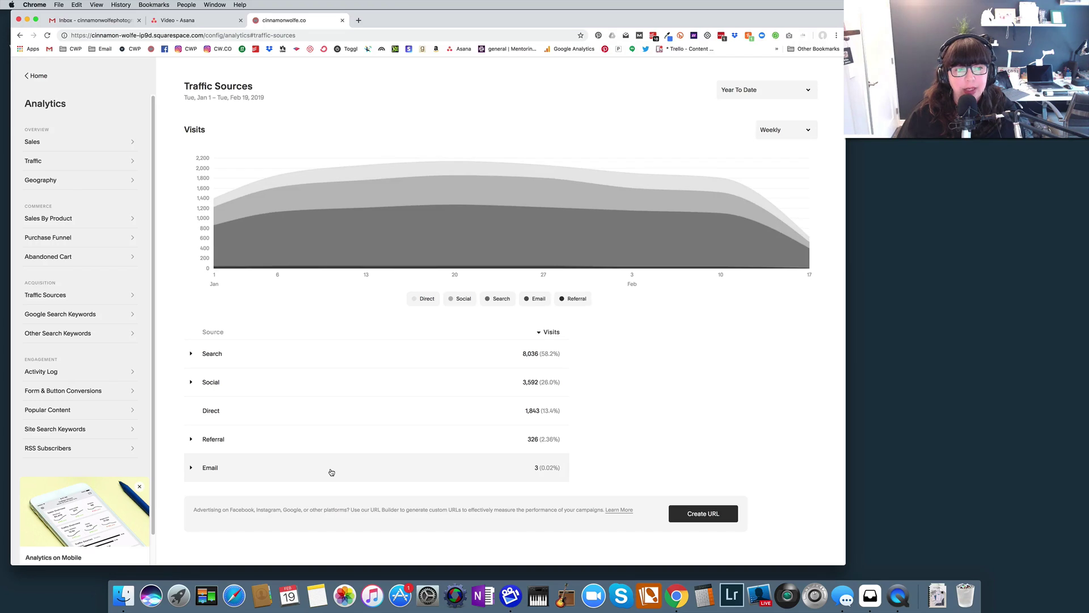
Open Google Search Keywords, led by 'squarespace hacks' with 112 clicks, and view the Avg. Position help.
click(67, 314)
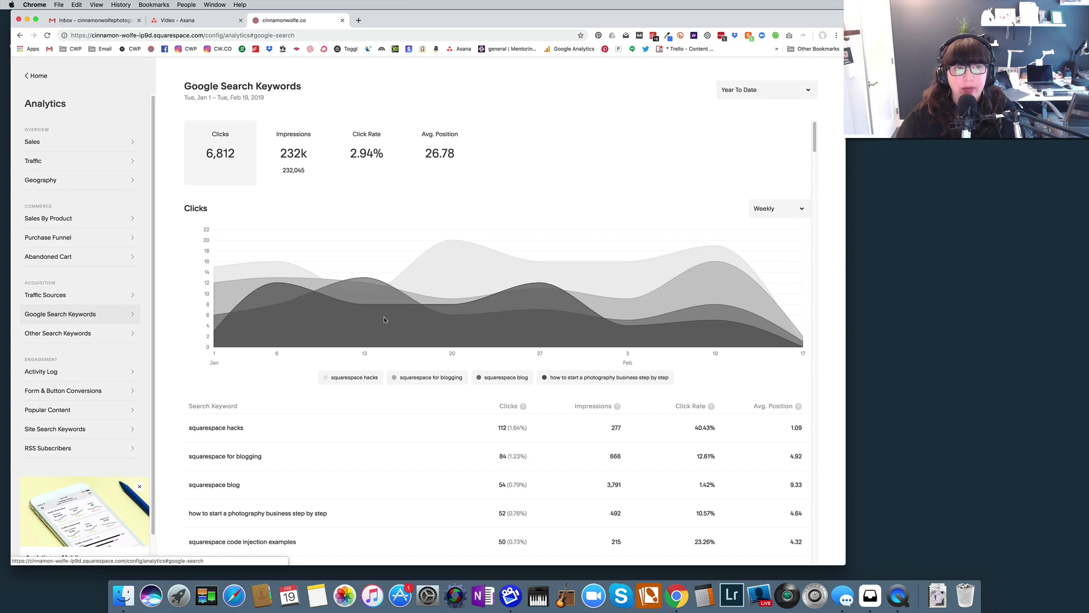
scroll(384, 320, down, 3)
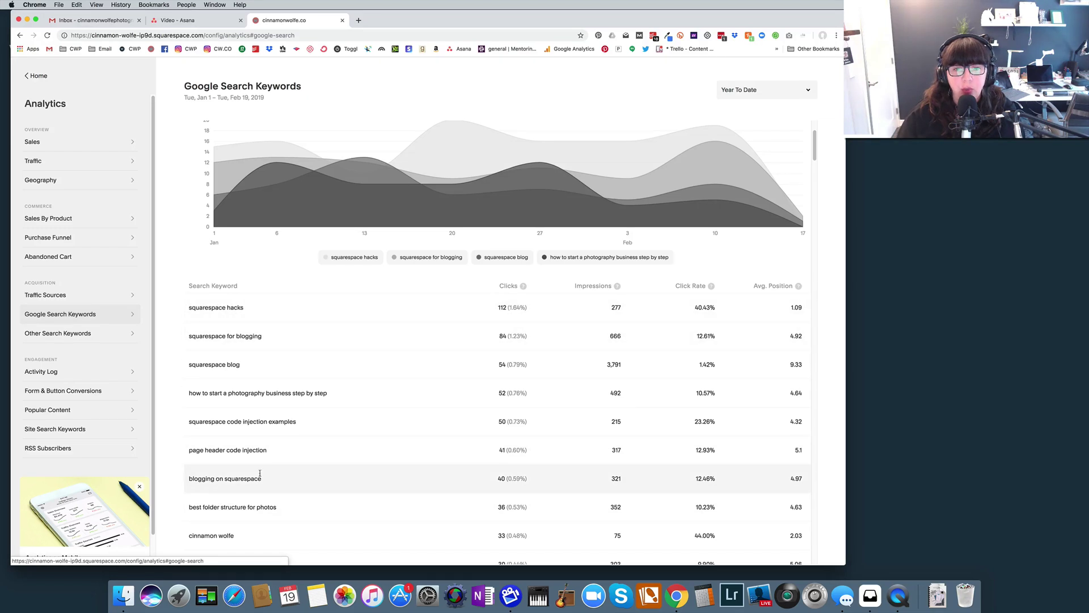
scroll(299, 460, up, 1)
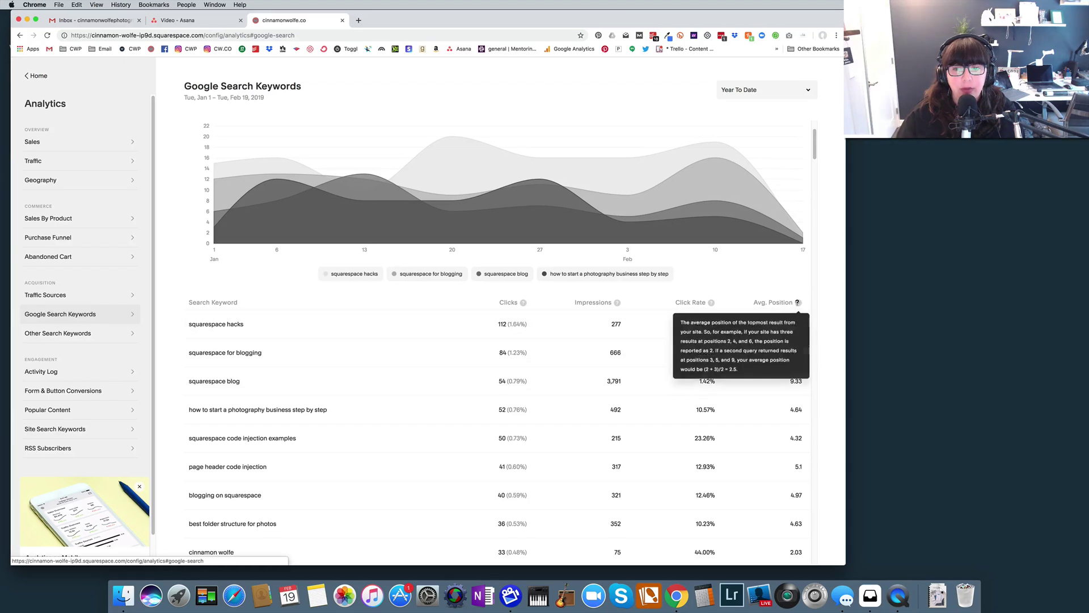
mouse_move(798, 302)
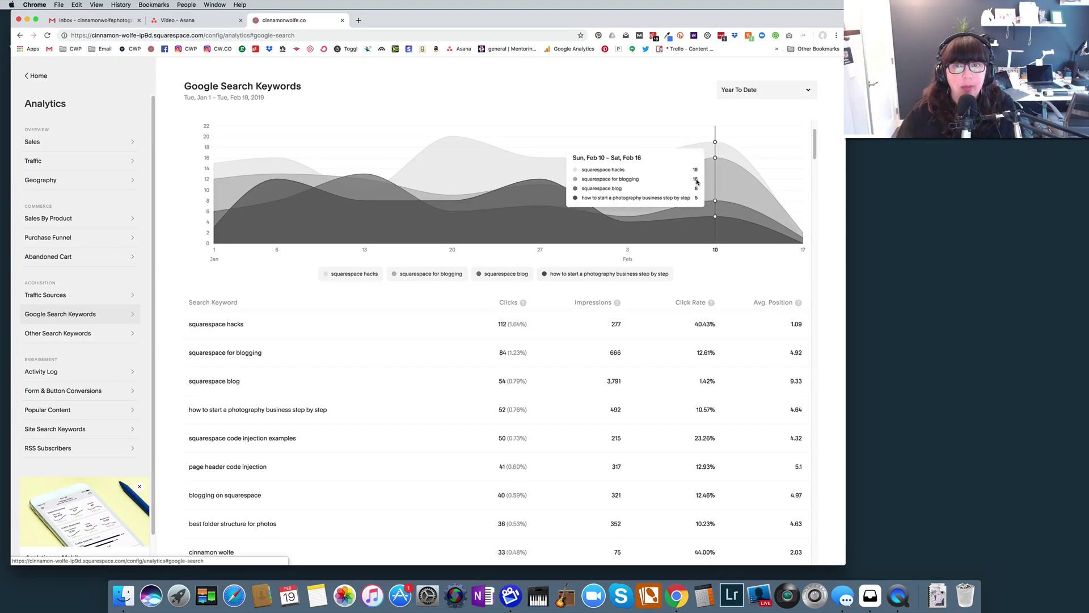
In a new incognito window, Google 'squarespace hacks' to confirm the cinnamonwolfe.co post ranks first.
click(837, 36)
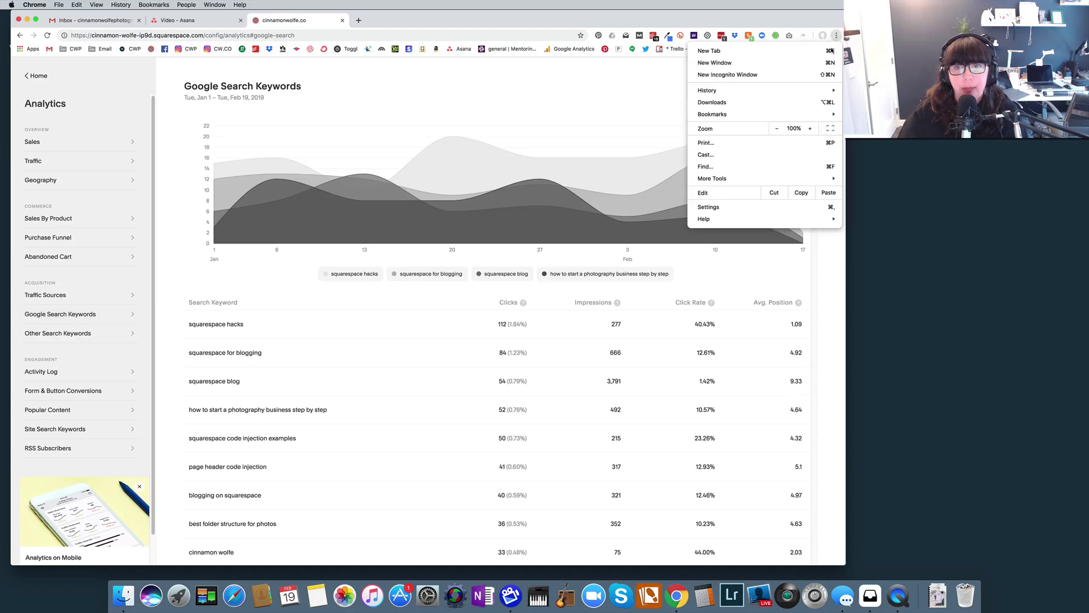
click(746, 77)
key(super+w)
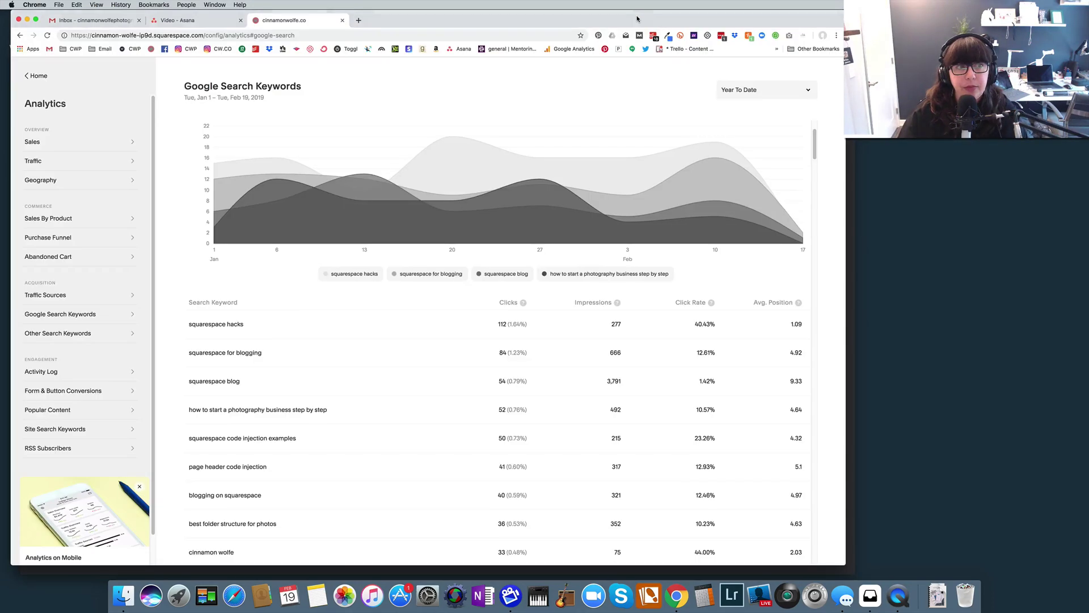
key(shift+super+n)
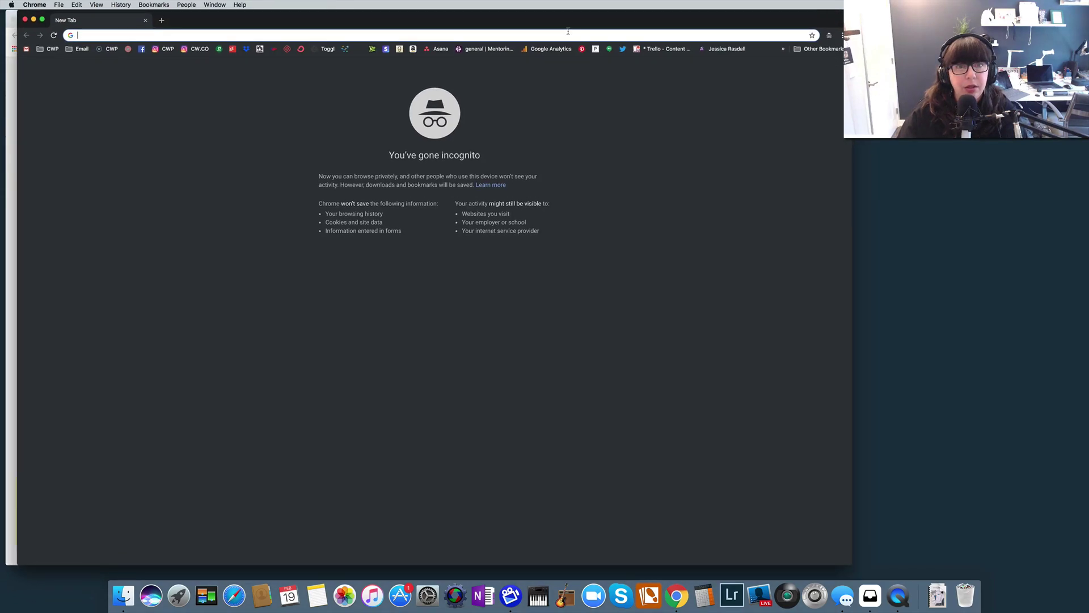
text(s)
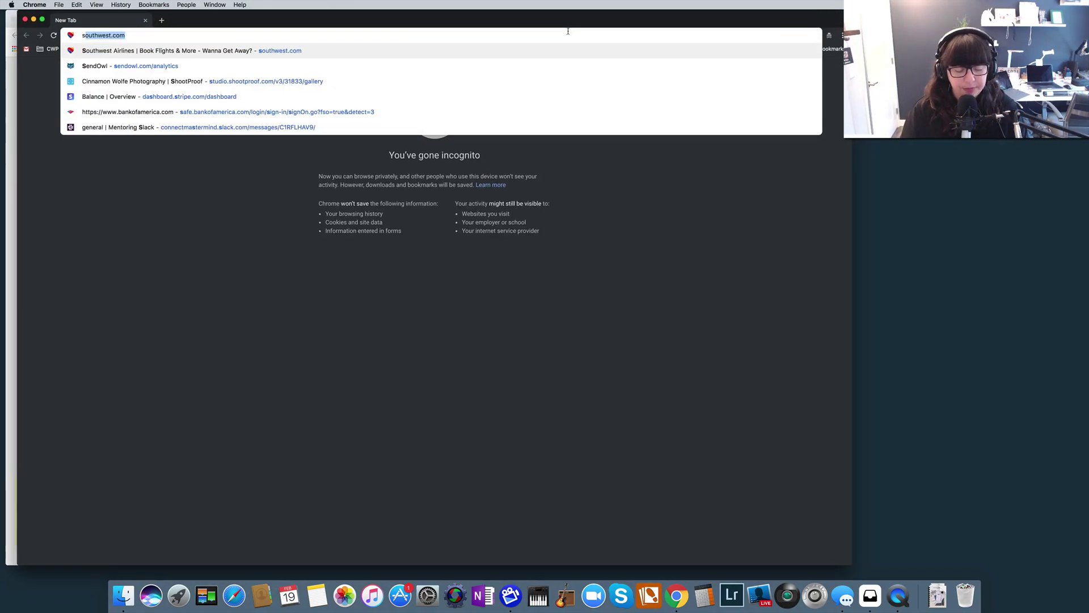
text(quarespace hacks)
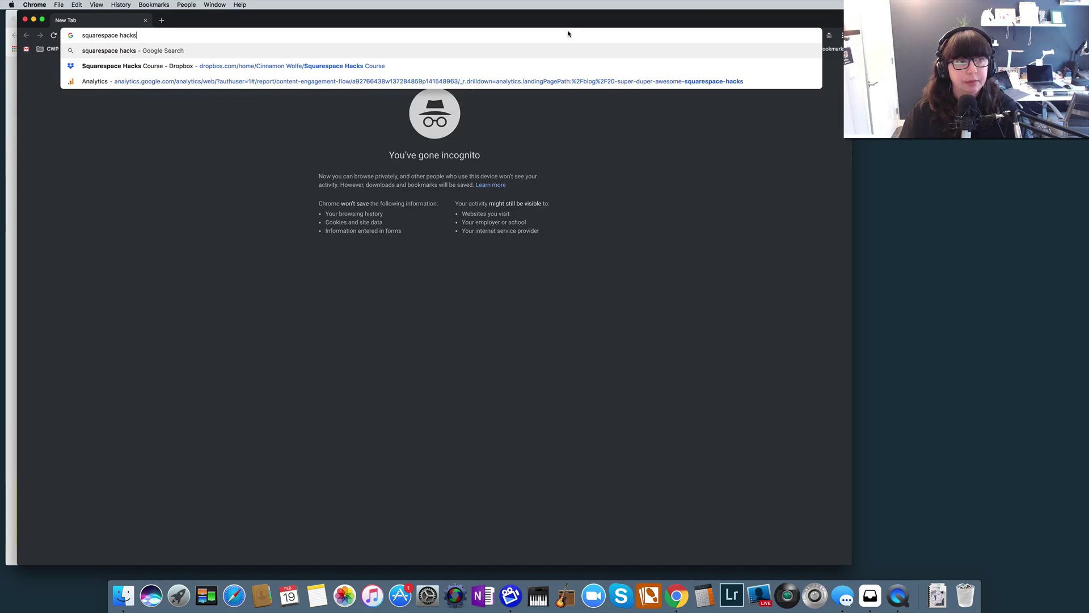
key(Return)
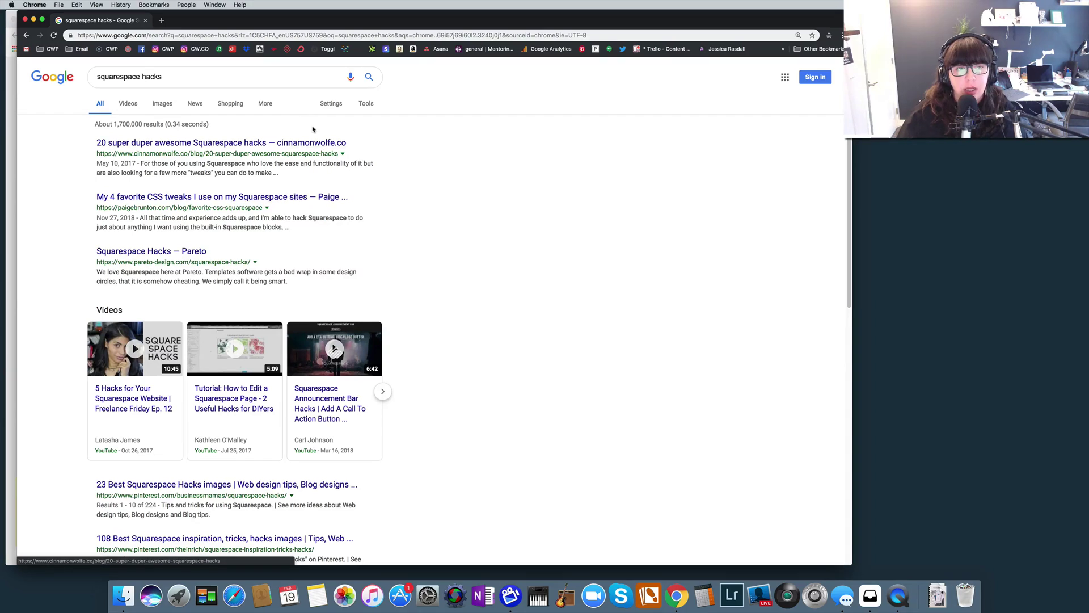
Close the incognito window and open the Popular Content report, topped by the hacks post (8,664 pageviews).
click(25, 20)
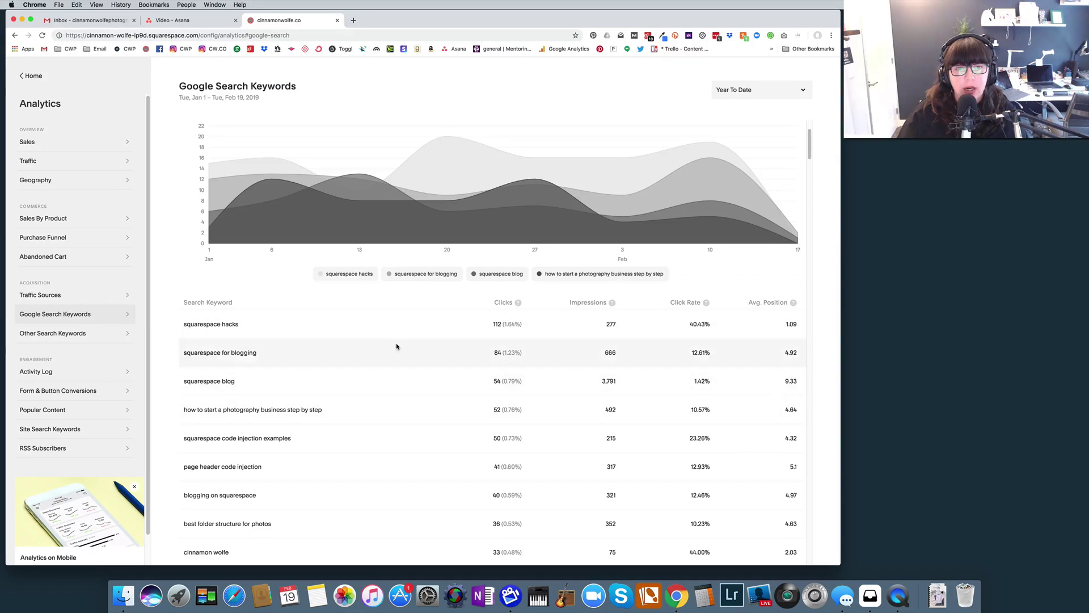
click(30, 296)
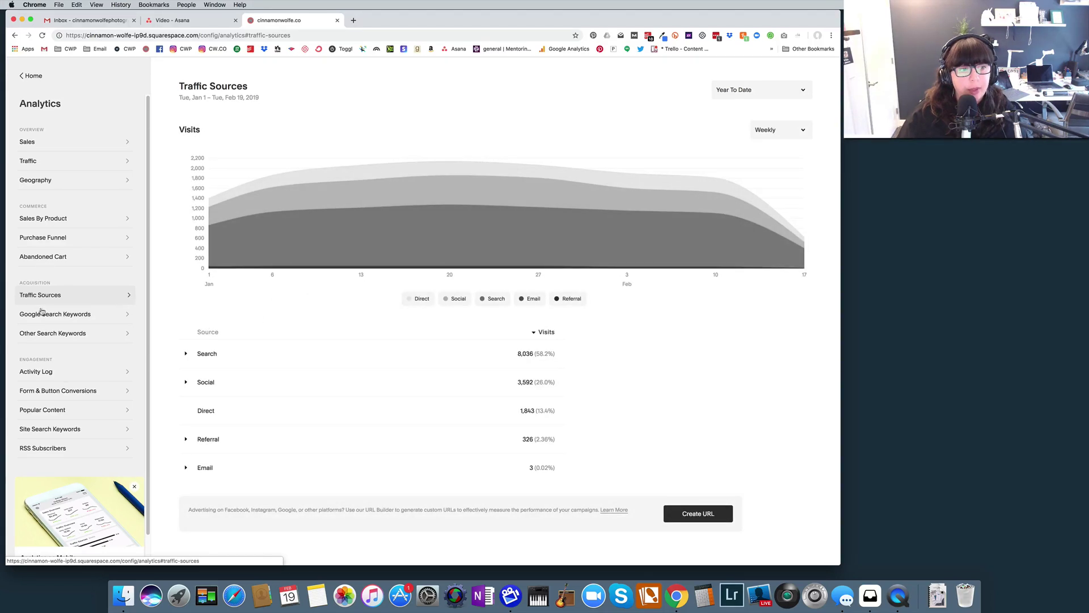
click(27, 412)
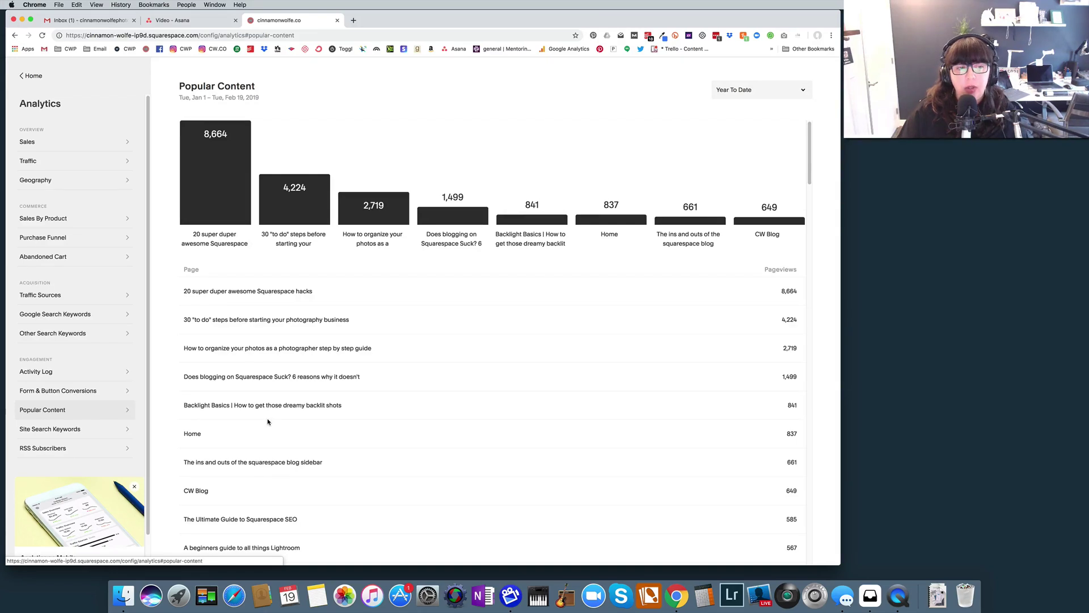
Scroll through the popular pages, noting the photography business "to do" post second with 4,224 pageviews.
scroll(268, 422, down, 3)
scroll(268, 422, down, 4)
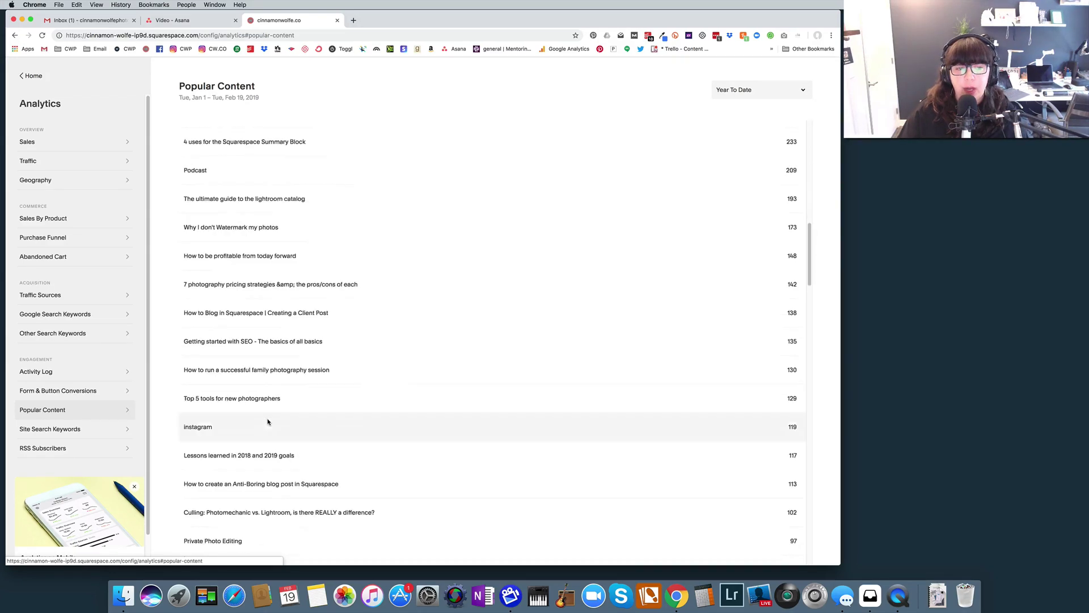
scroll(270, 425, up, 8)
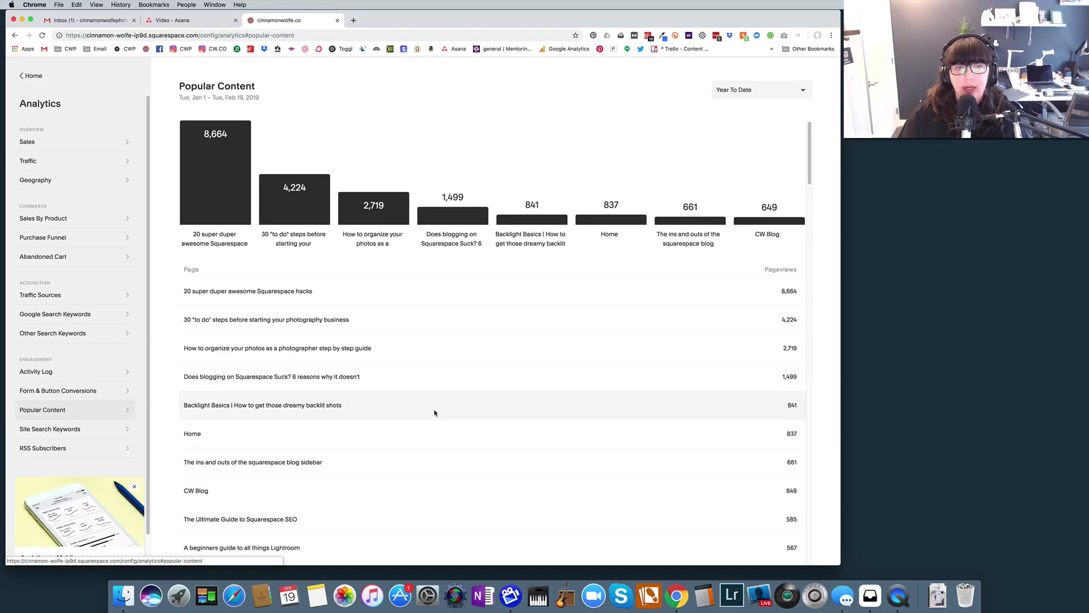